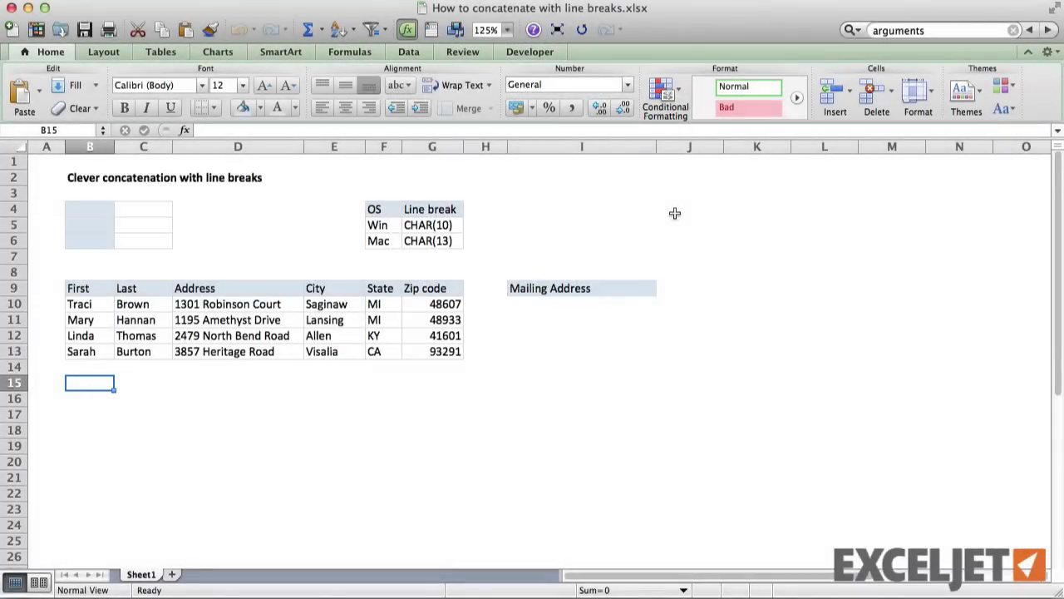
Step: Enter =B10&" "&C10&" "&D10&" "&E10&", "&F10&" "&G10 in I10 as the first address line
left_click(597, 304)
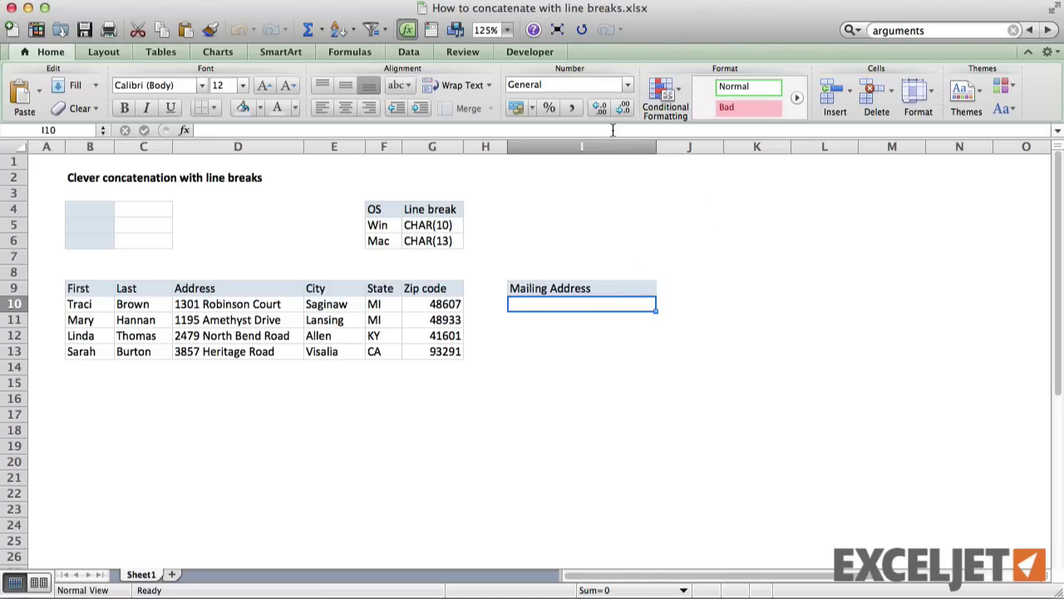
key("F2")
type("=B10&\" \"&C10&\" \"&D10&\" \"&E10&\" \"&F10&\" \"&G10")
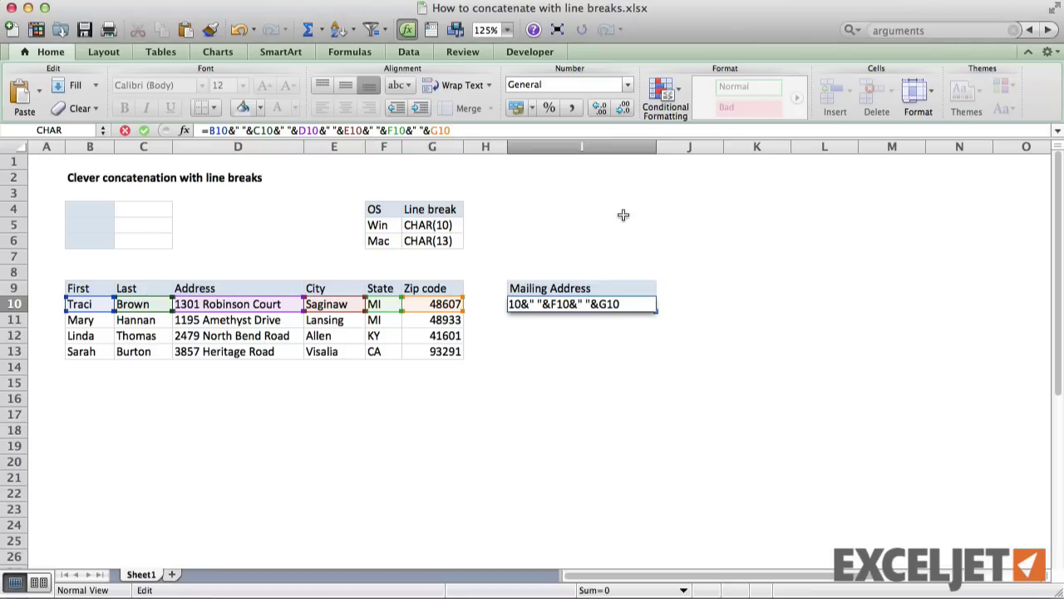
type(",")
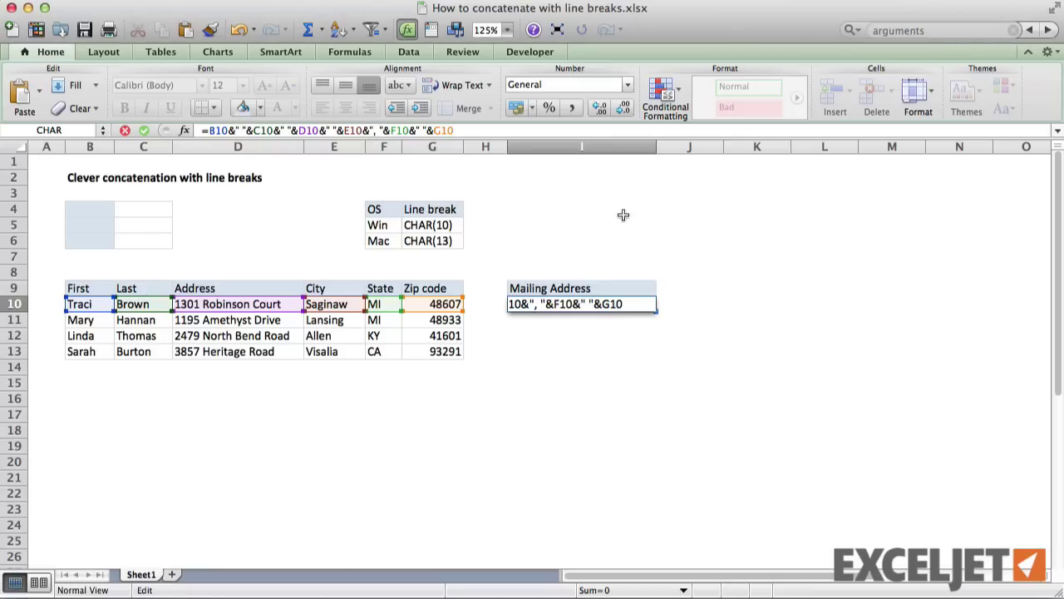
key("Return")
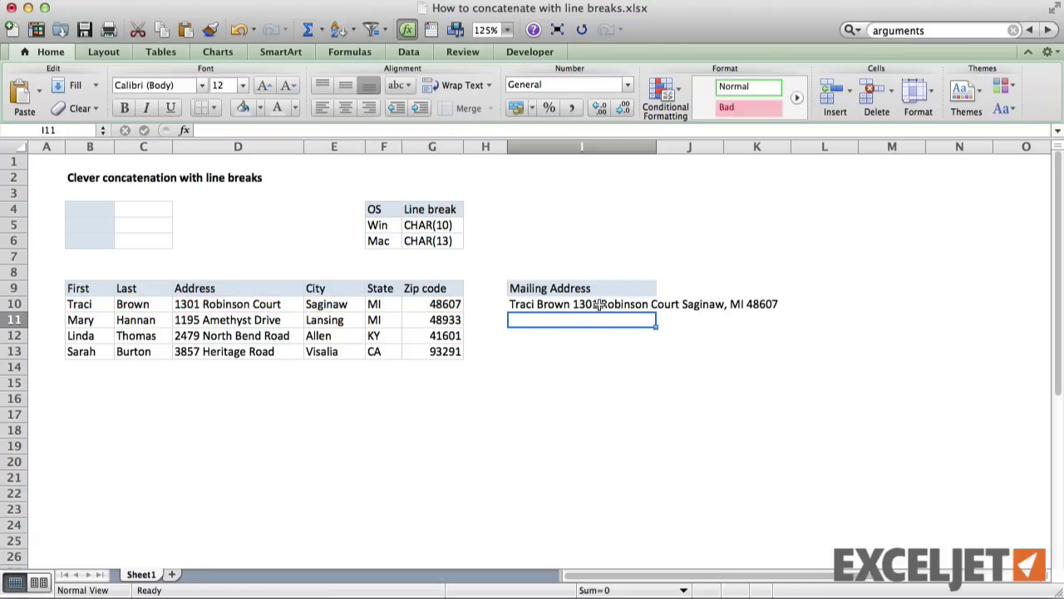
key("Up")
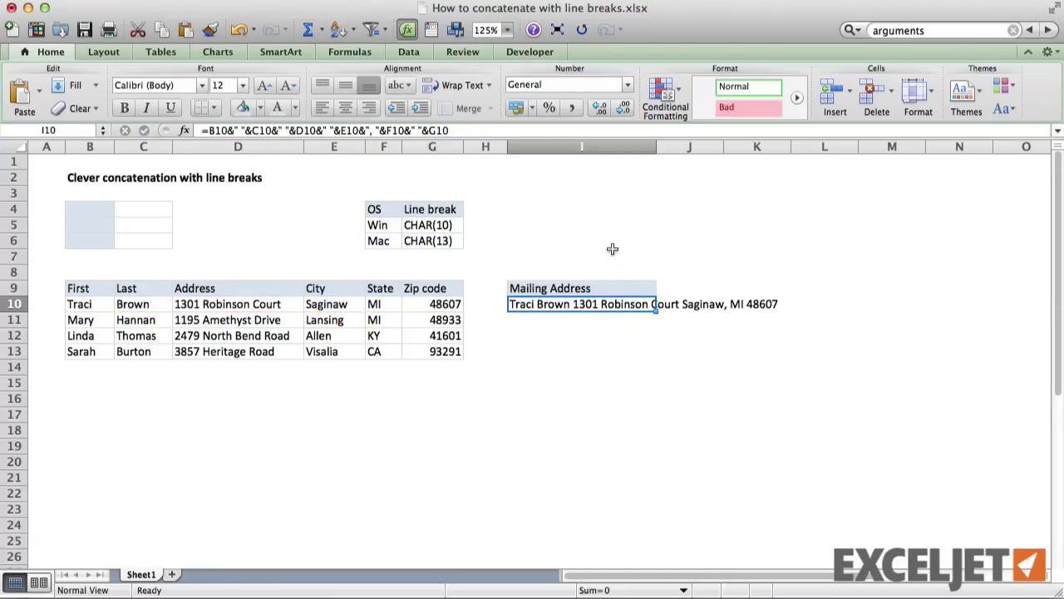
Step: Turn on Wrap Text for I10 and widen column I slightly
left_click(465, 86)
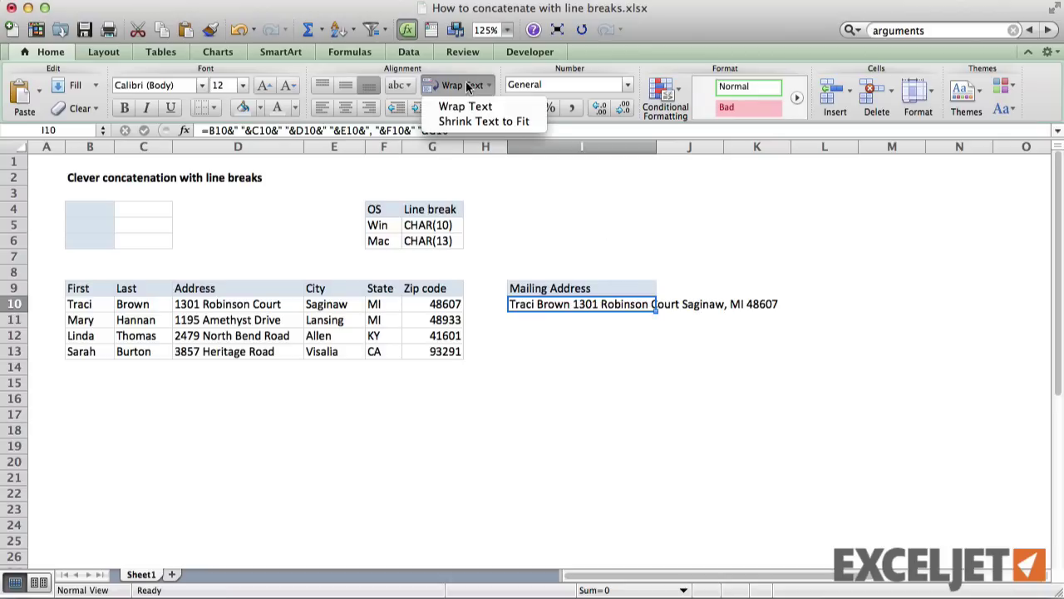
left_click(520, 107)
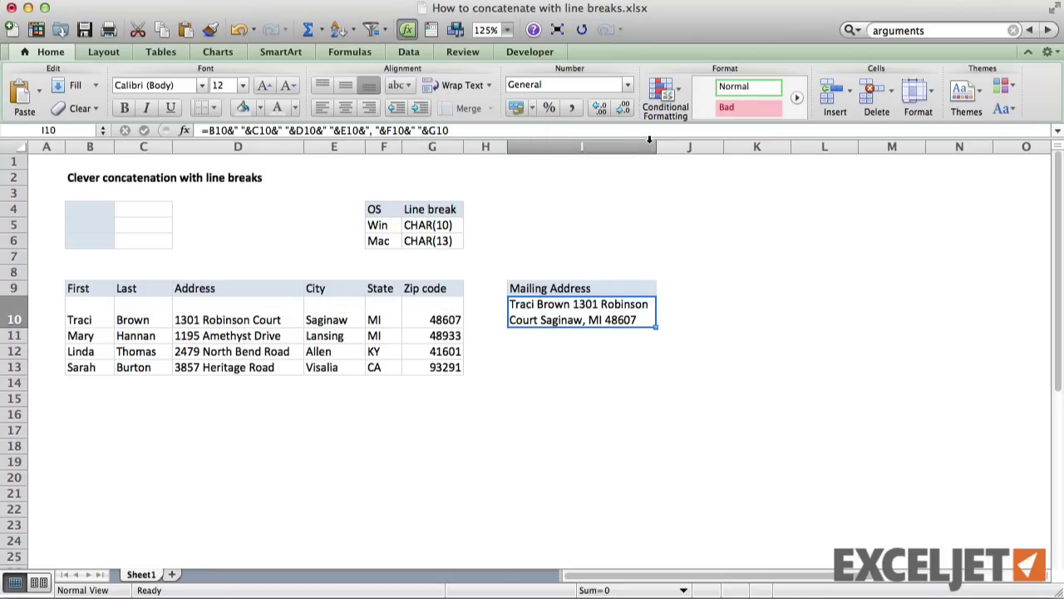
mouse_move(656, 145)
left_mouse_down()
mouse_move(612, 148)
mouse_move(672, 147)
left_mouse_up()
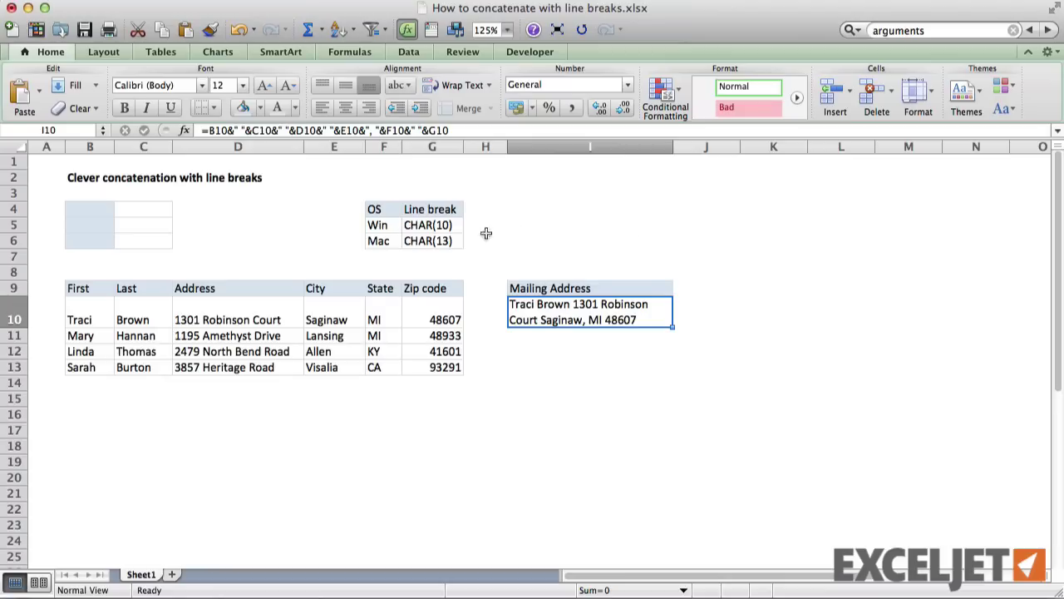
Step: Inspect the CHAR(13) line-break entry in G6 without changing it
left_click(441, 239)
left_click(209, 131)
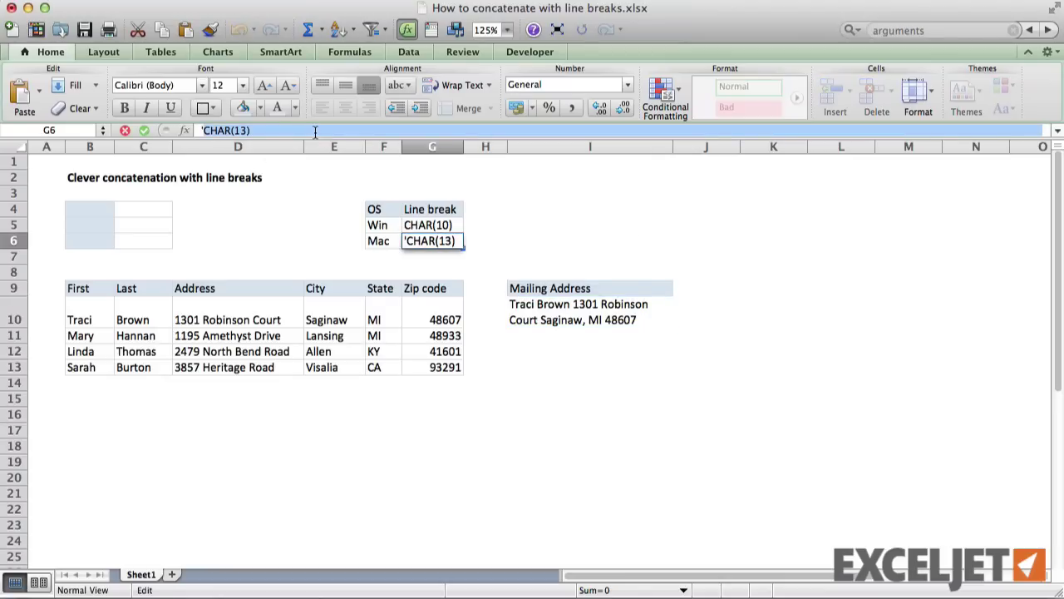
key("Escape")
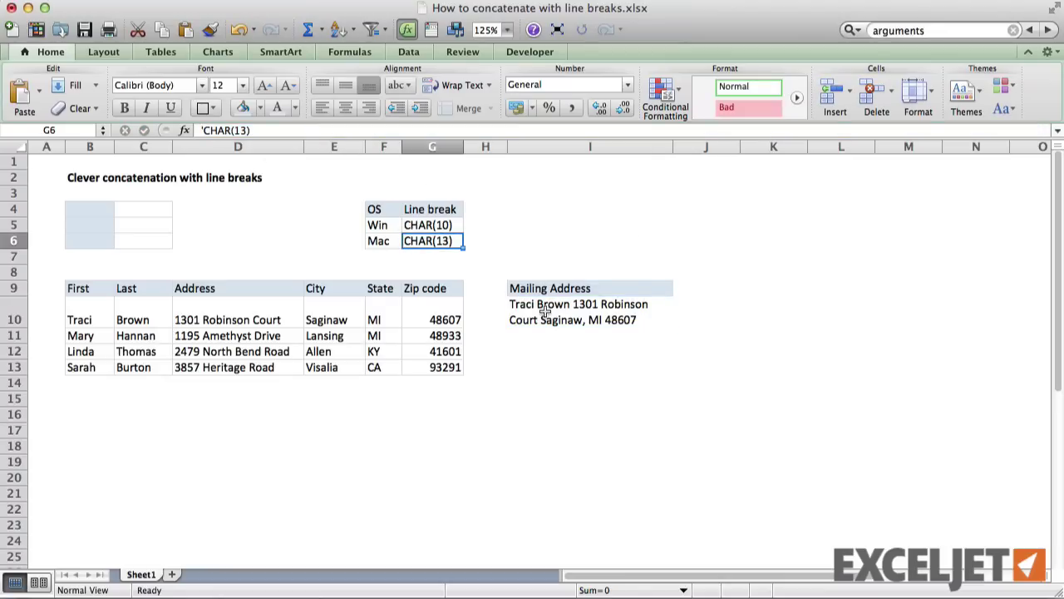
Step: In the I10 formula, replace the spaces after C10 and after D10 with CHAR(13)
left_click(544, 310)
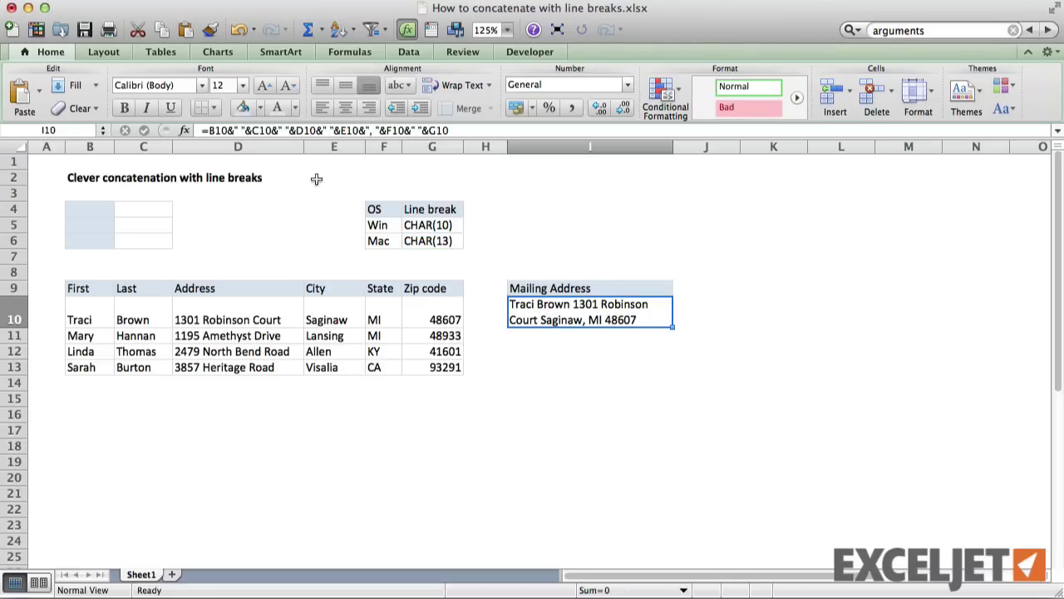
left_click(288, 130)
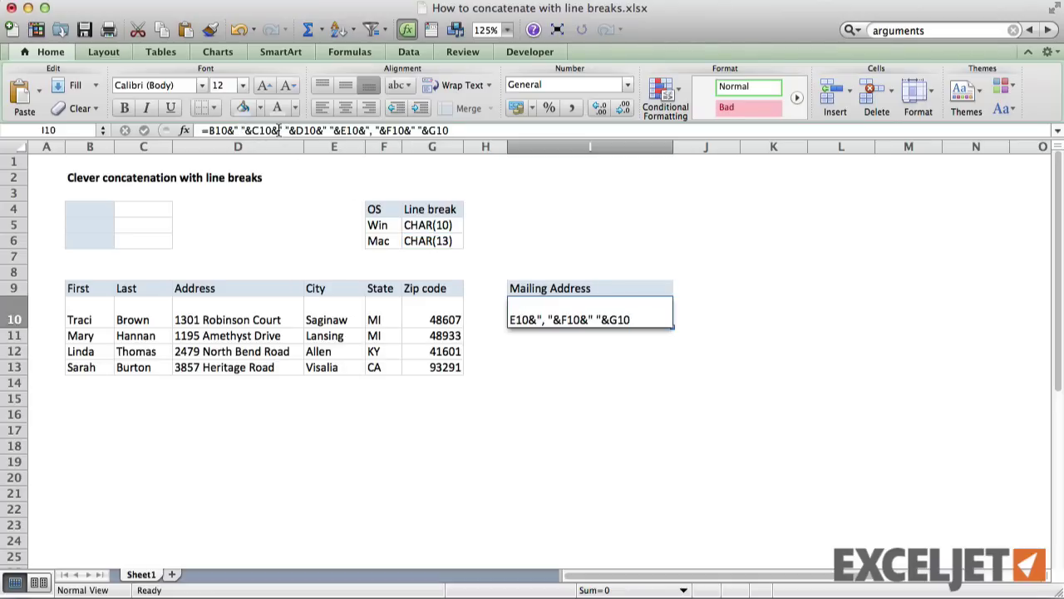
key("BackSpace")
key("BackSpace")
key("BackSpace")
type("CHAR(13)")
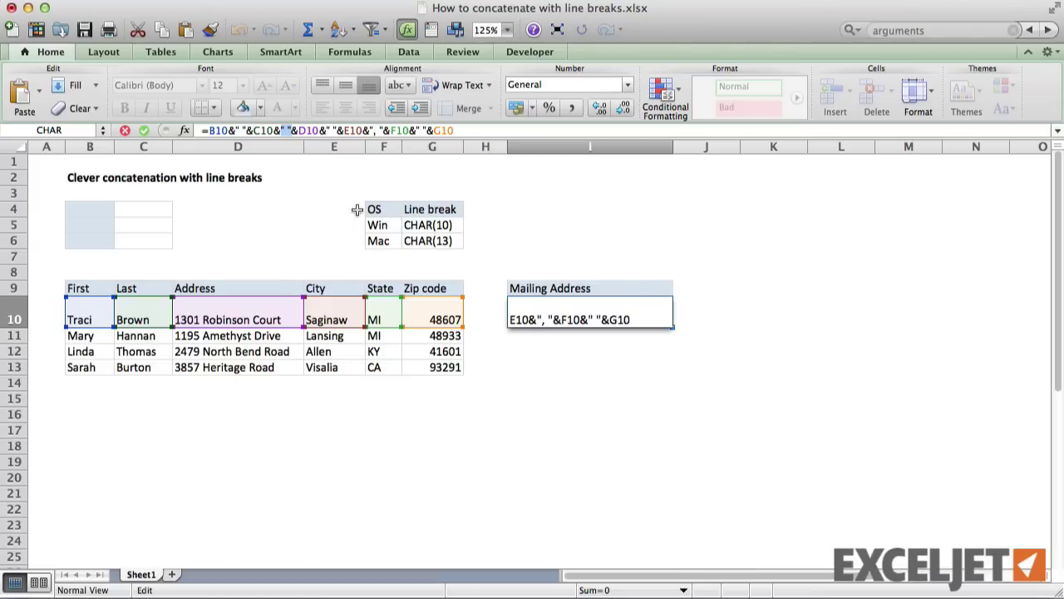
left_click_drag(361, 131, 376, 130)
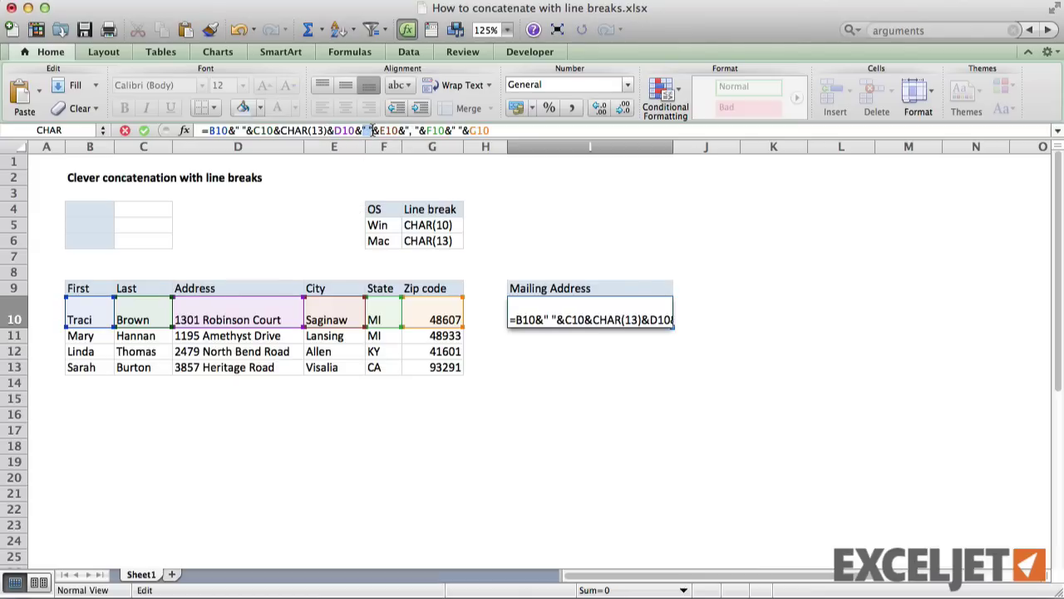
type("CHAR(13)")
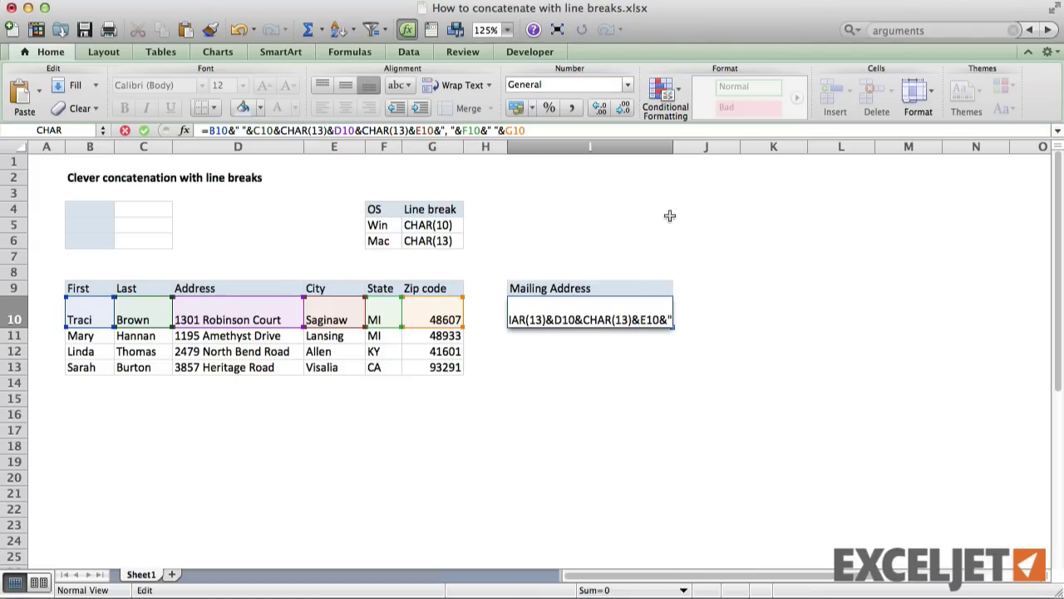
key("Return")
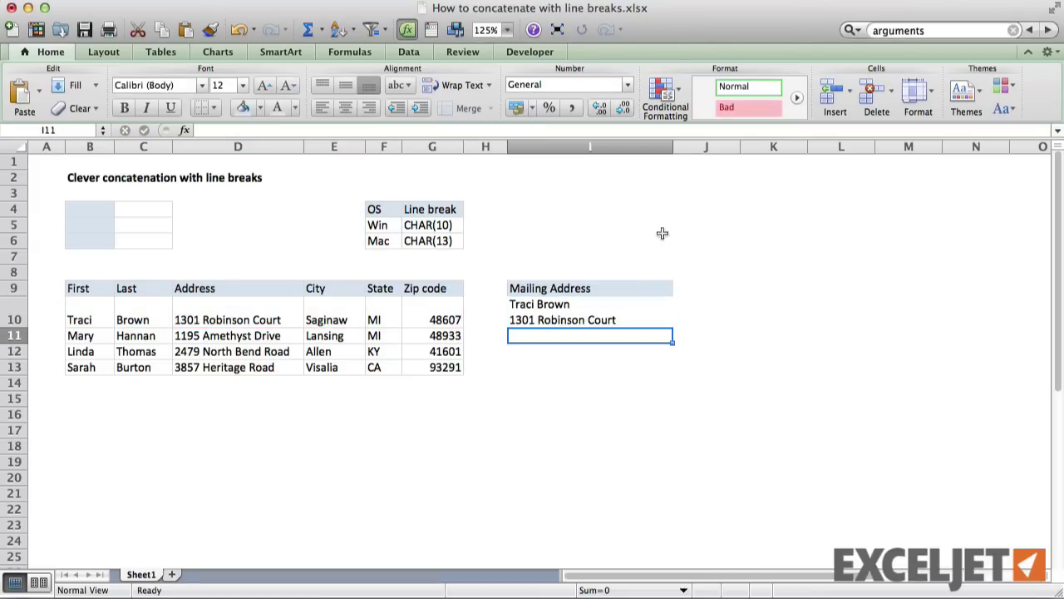
Step: Toggle Wrap Text off and back on for I10 so the address shows three lines
left_click(627, 306)
left_click(466, 84)
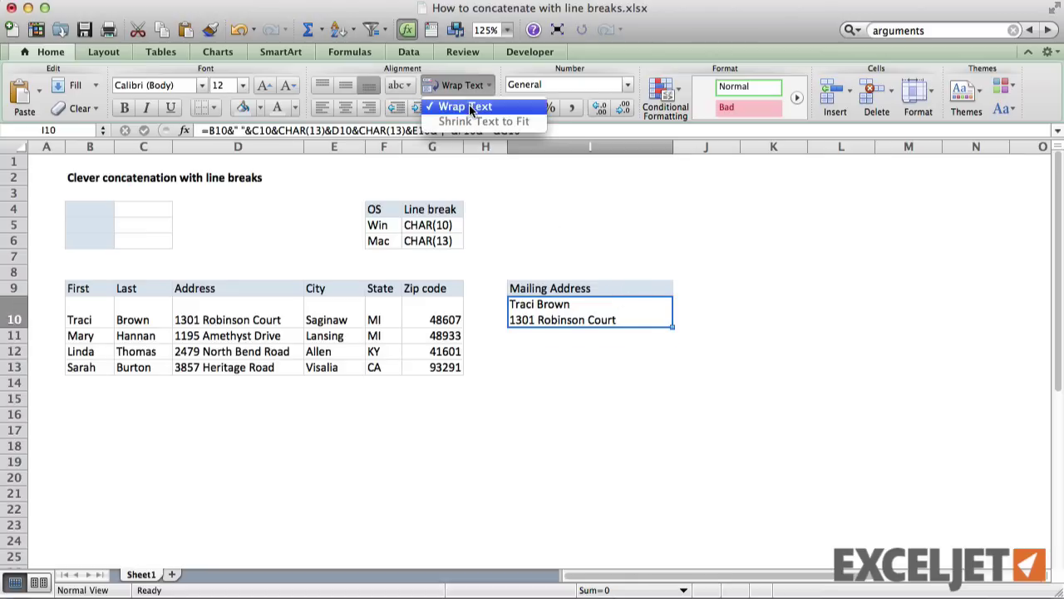
left_click(470, 105)
left_click(476, 84)
left_click(470, 107)
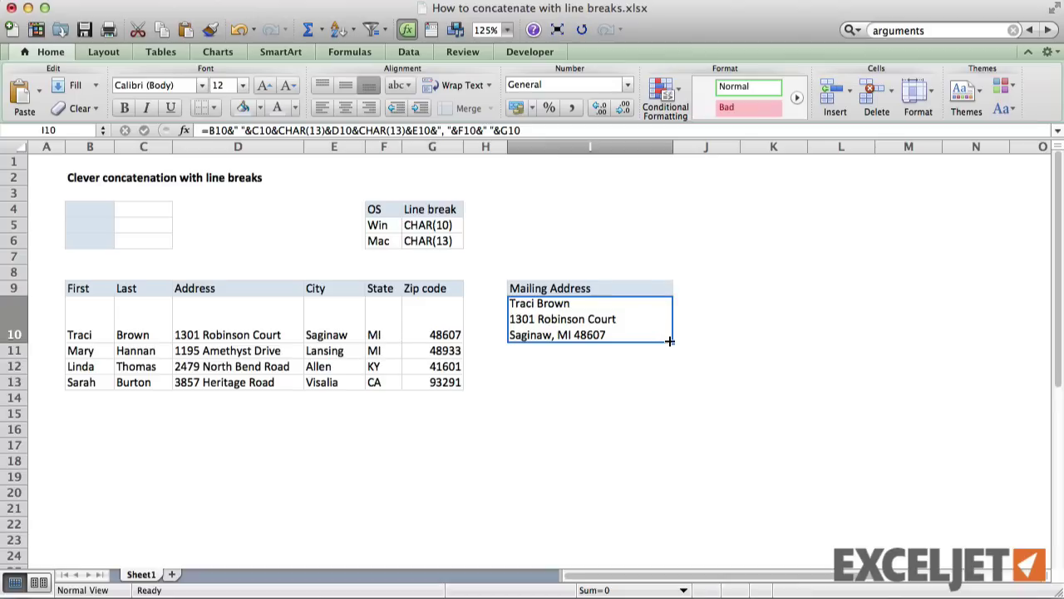
Step: Fill the I10 address formula down to I13 and review the formula in I10
left_click_drag(672, 341, 657, 386)
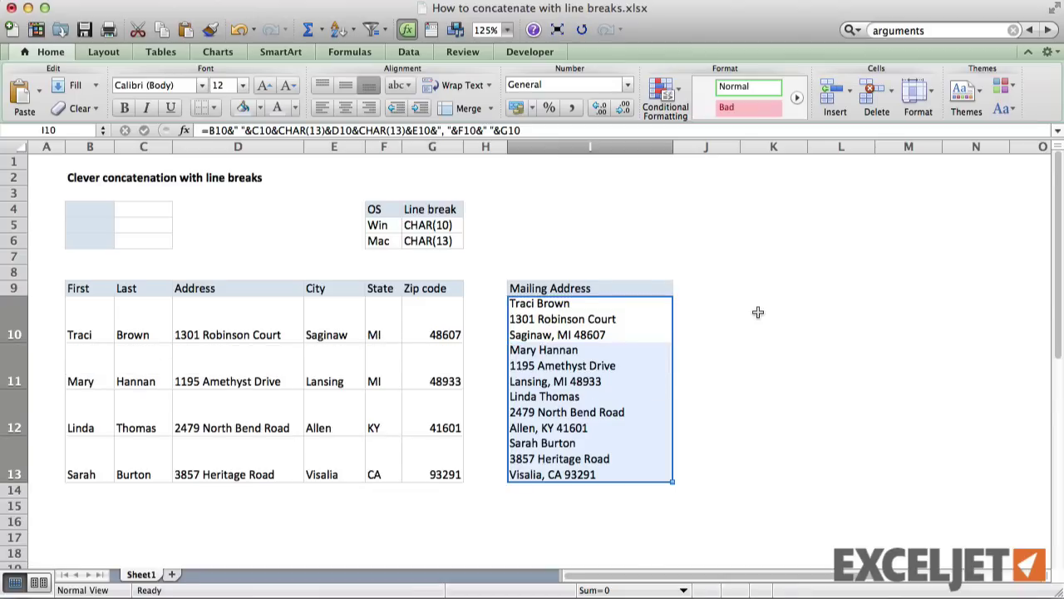
left_click(652, 321)
key("ctrl+u")
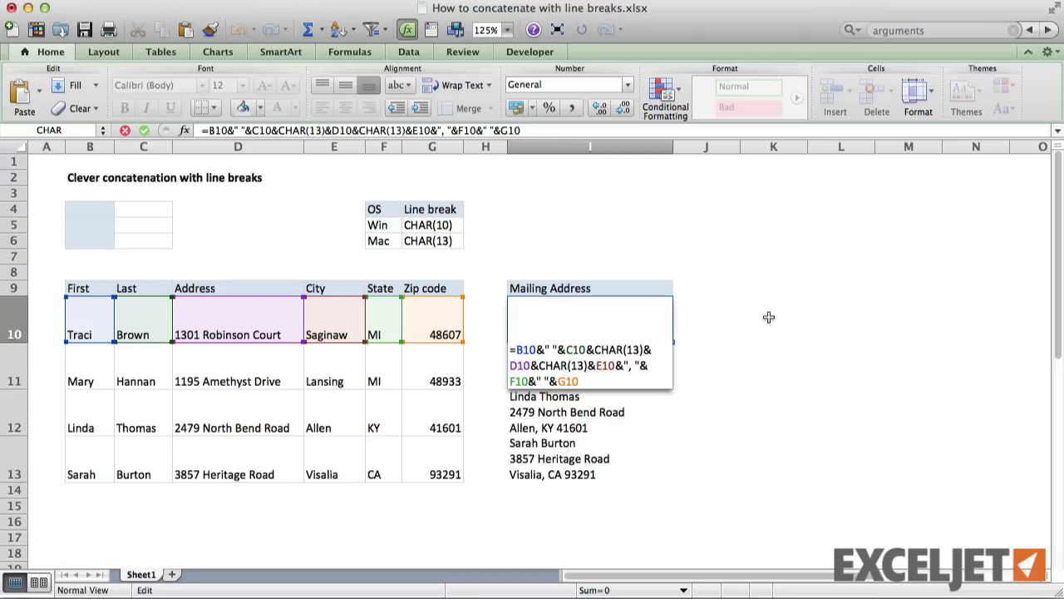
key("Escape")
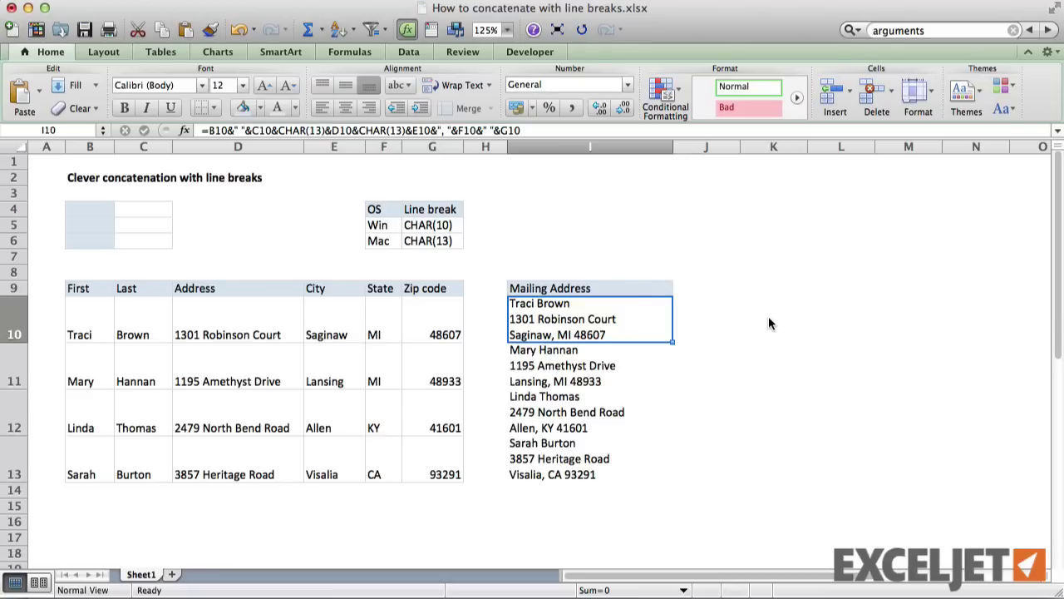
Step: Enter the labels Space, Comma and Break in B4:B6
left_click(95, 210)
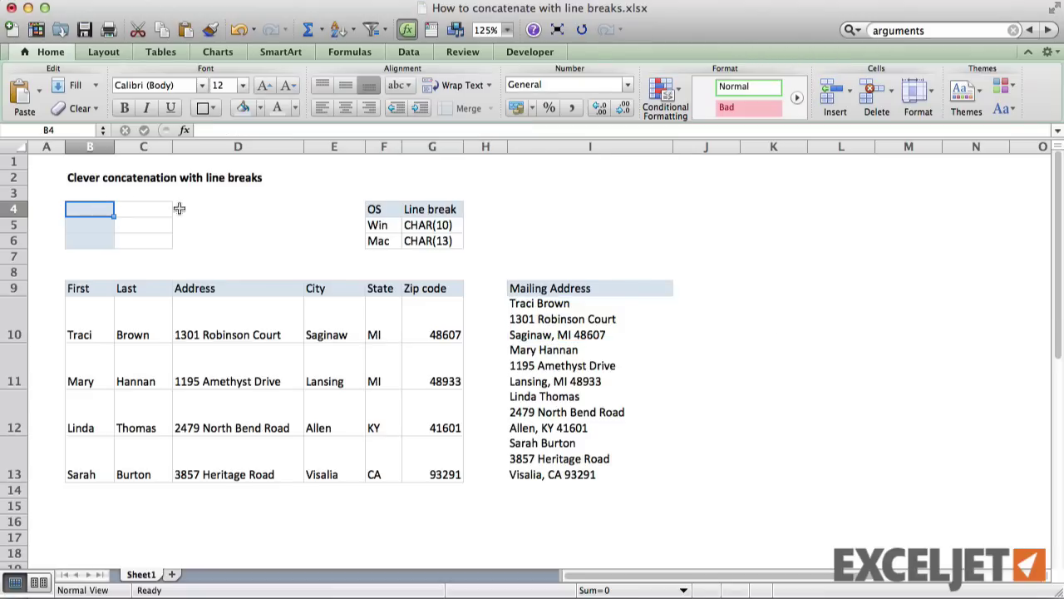
type("Space")
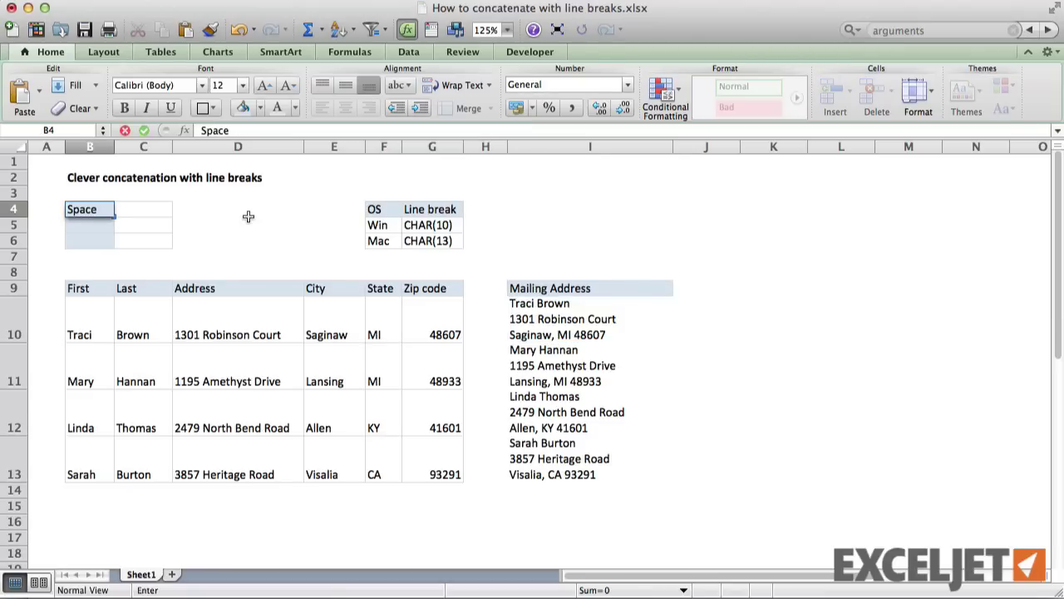
key("Return")
type("Comma")
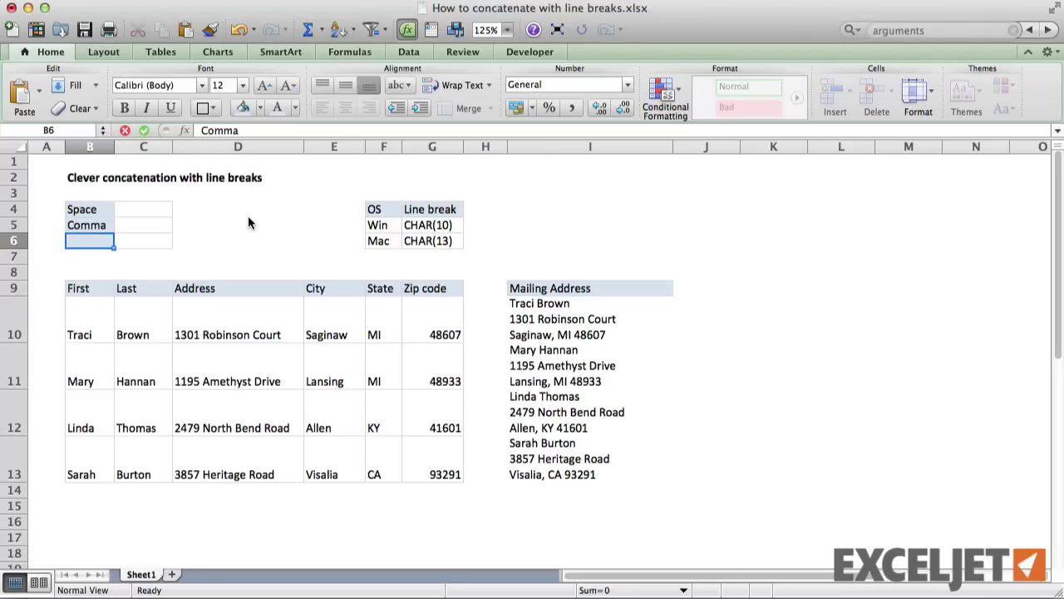
key("Return")
type("Break")
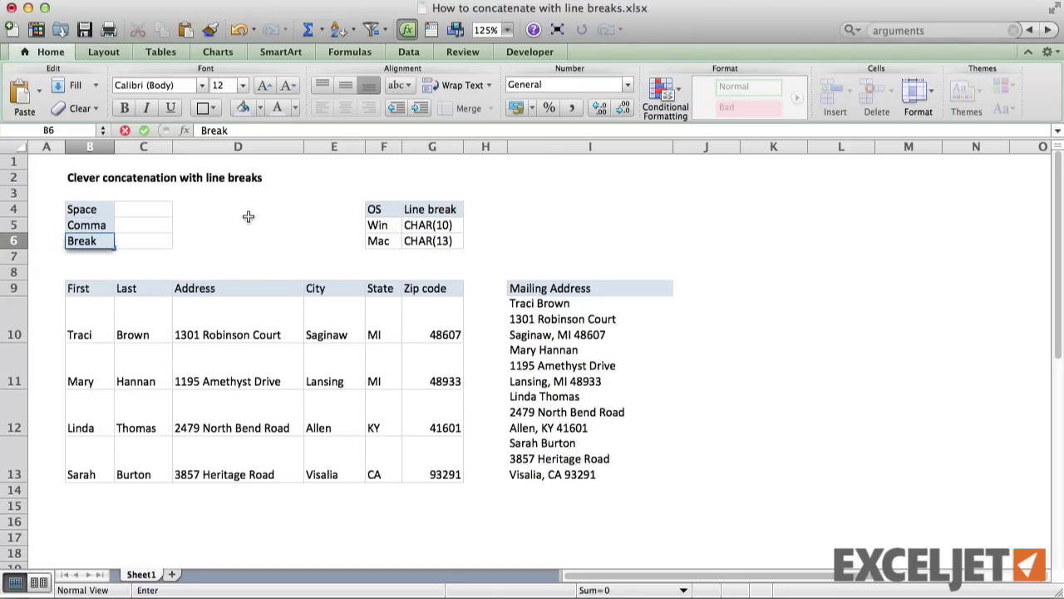
key("Return")
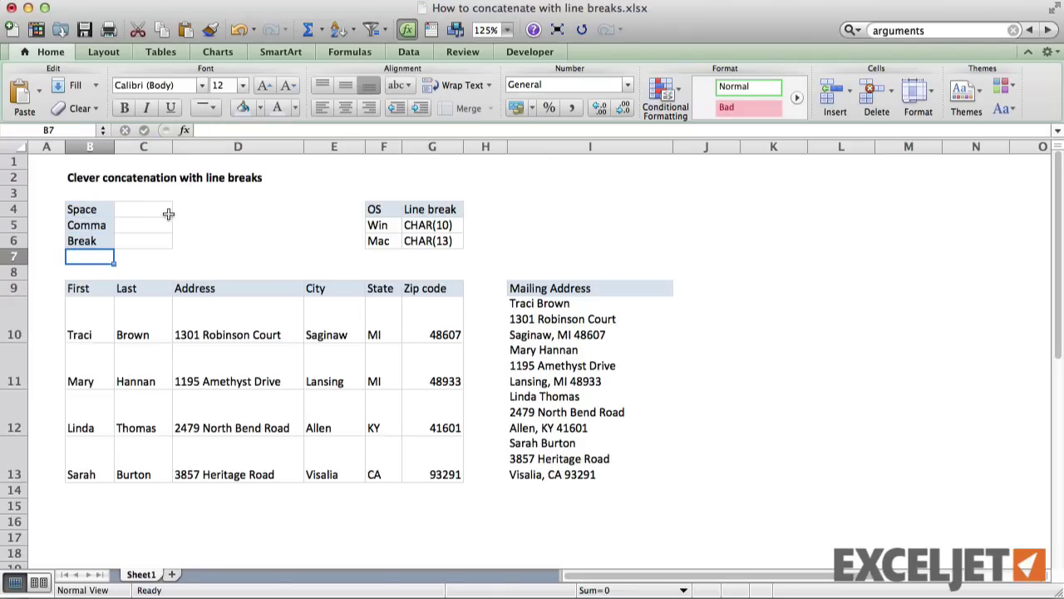
Step: Put a space, a comma and =CHAR(13) into C4, C5 and C6
left_click(167, 212)
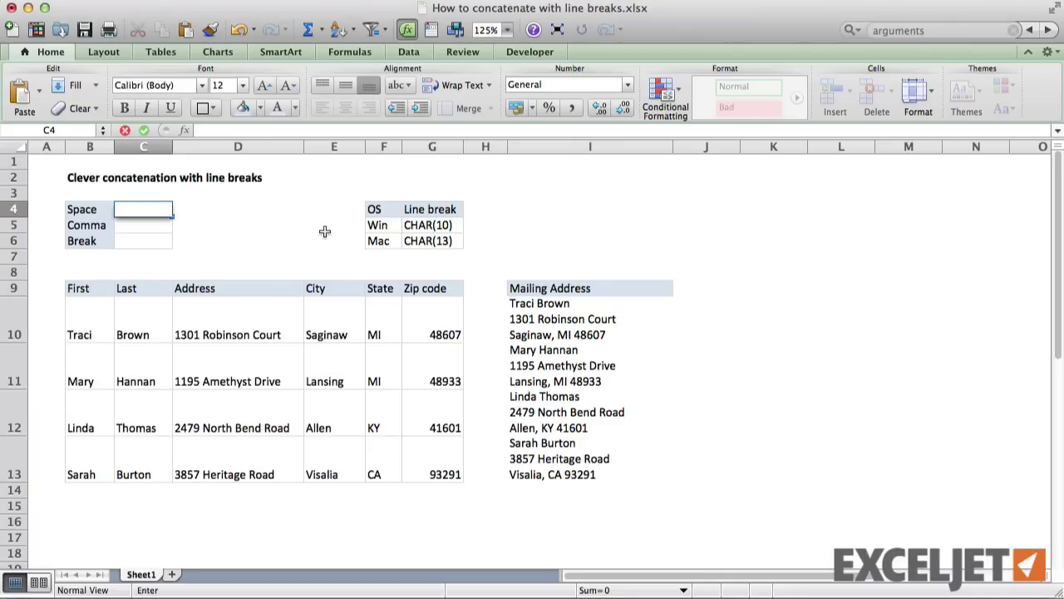
key("Return")
type(",")
key("Return")
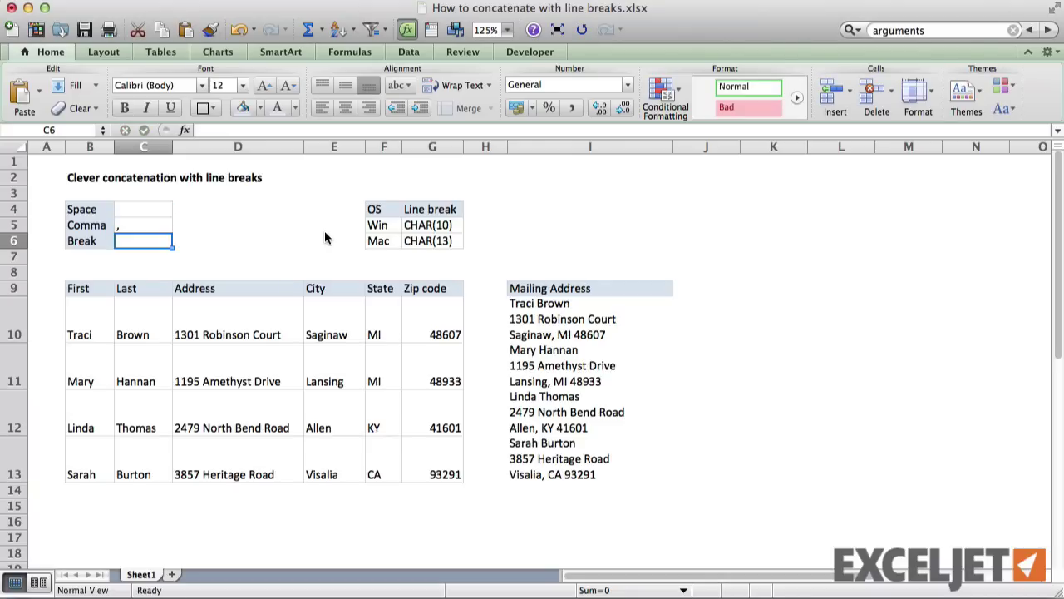
type("=char(")
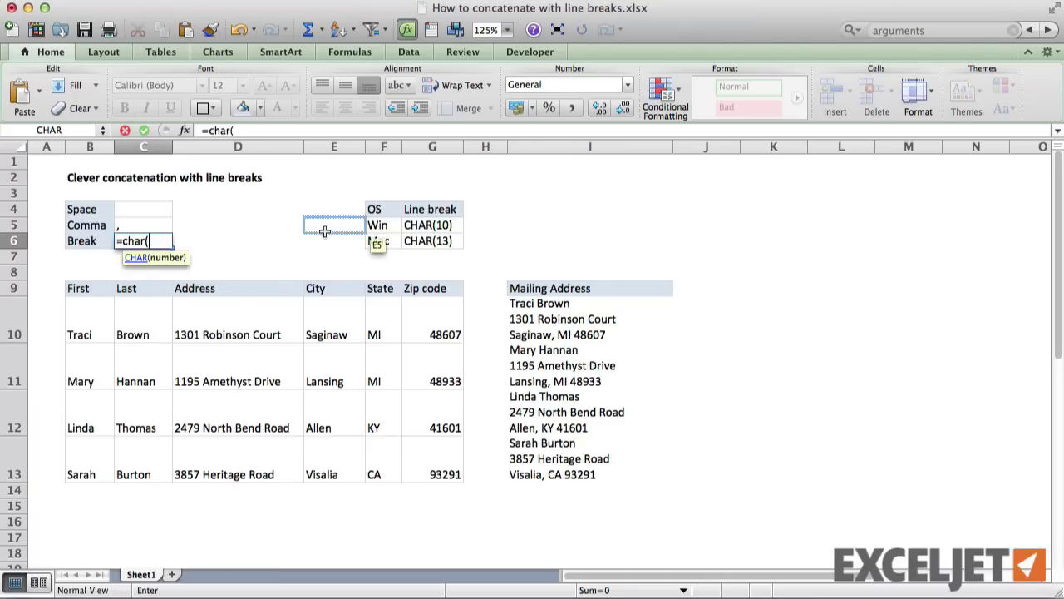
type("13")
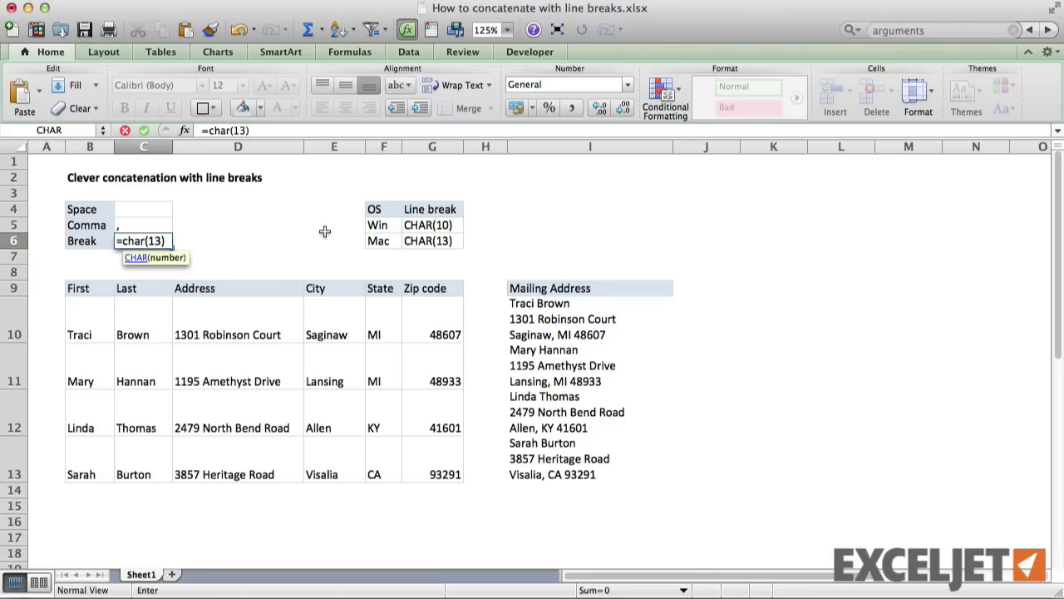
key("Return")
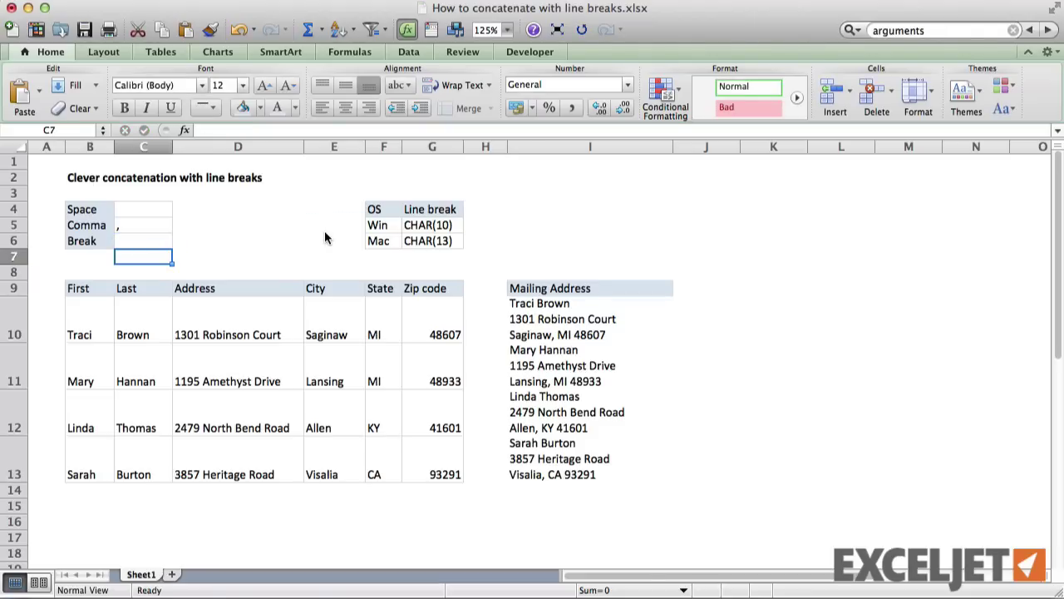
Step: Name C4, C5 and C6 space, comma and break via the Name Box
left_click(154, 212)
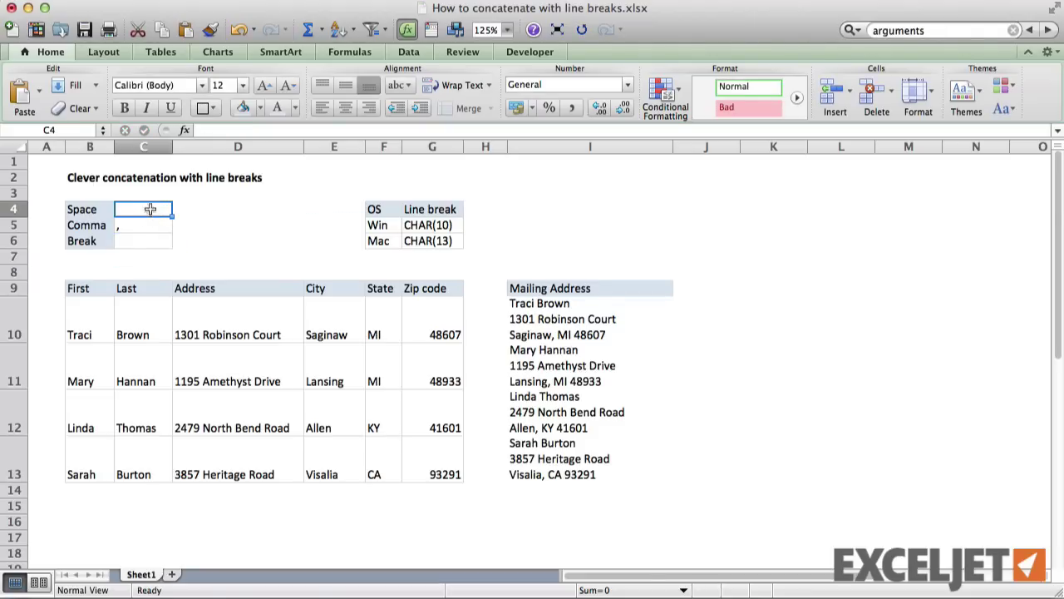
left_click(30, 131)
type("space")
key("Return")
left_click(151, 227)
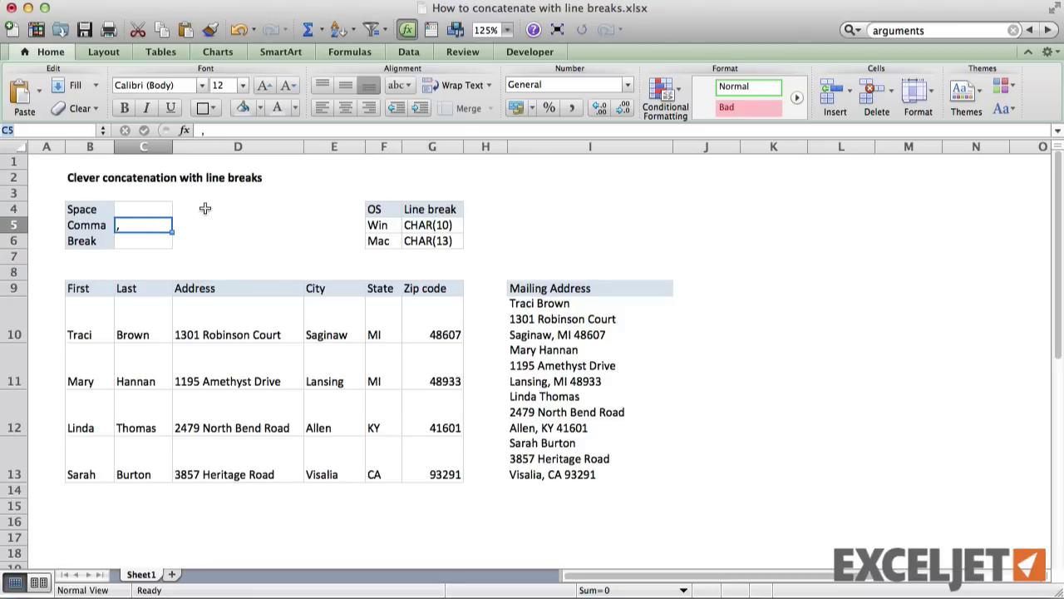
left_click(30, 131)
type("comma")
left_click(152, 242)
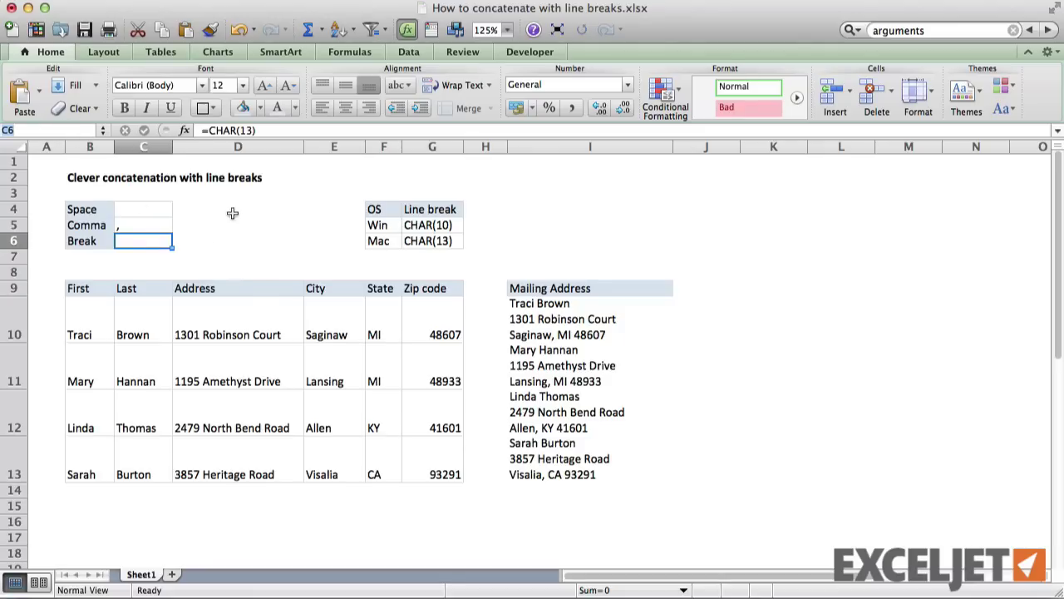
left_click(30, 131)
type("break")
key("Return")
Step: Clear I10:I13 and start a new I10 formula =B10&space&C10&break&
left_click_drag(582, 321, 582, 465)
key("Delete")
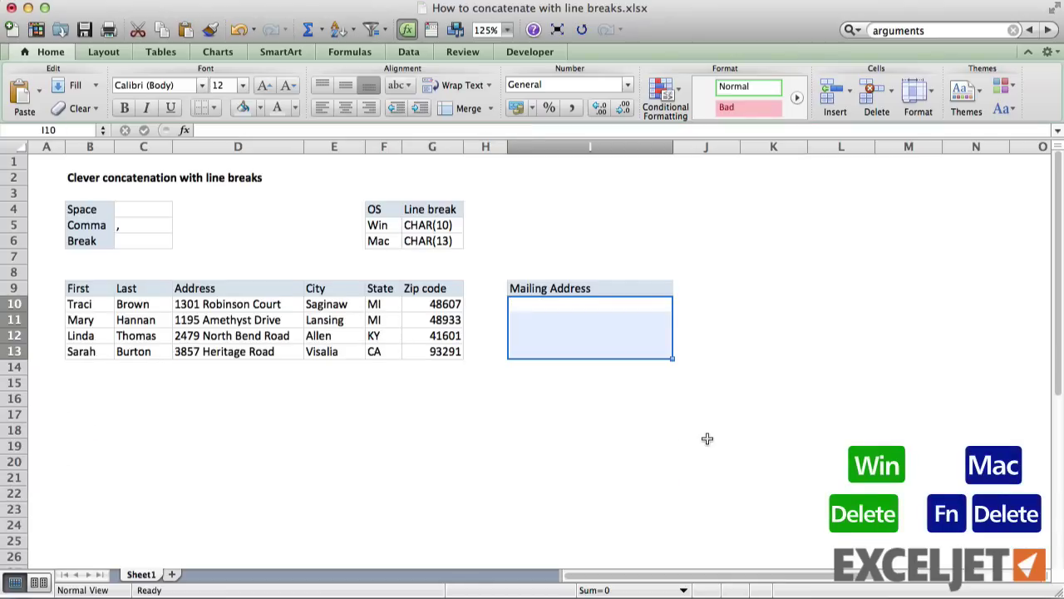
left_click(611, 302)
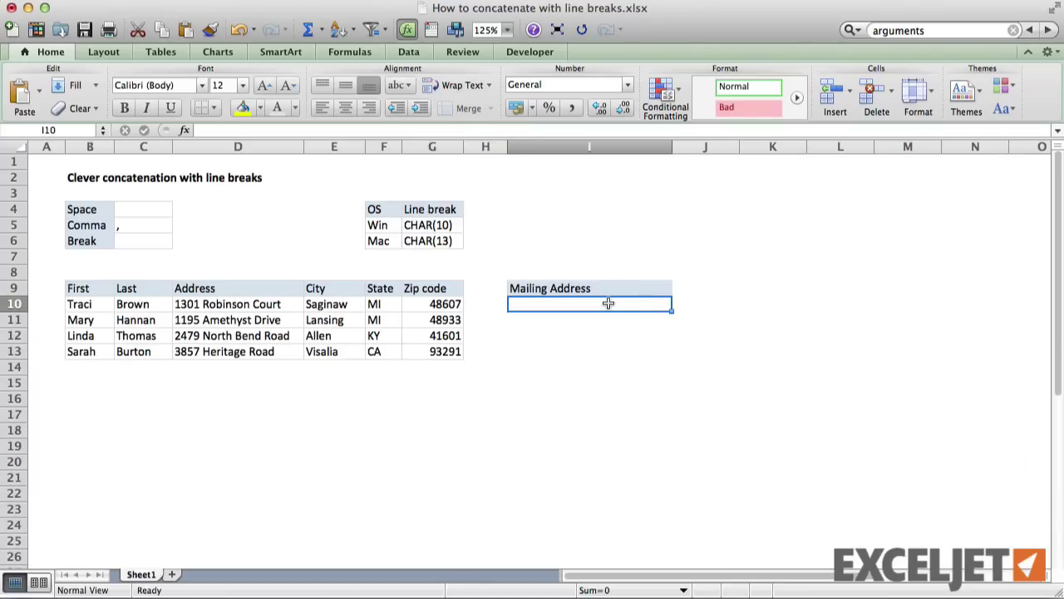
type("=")
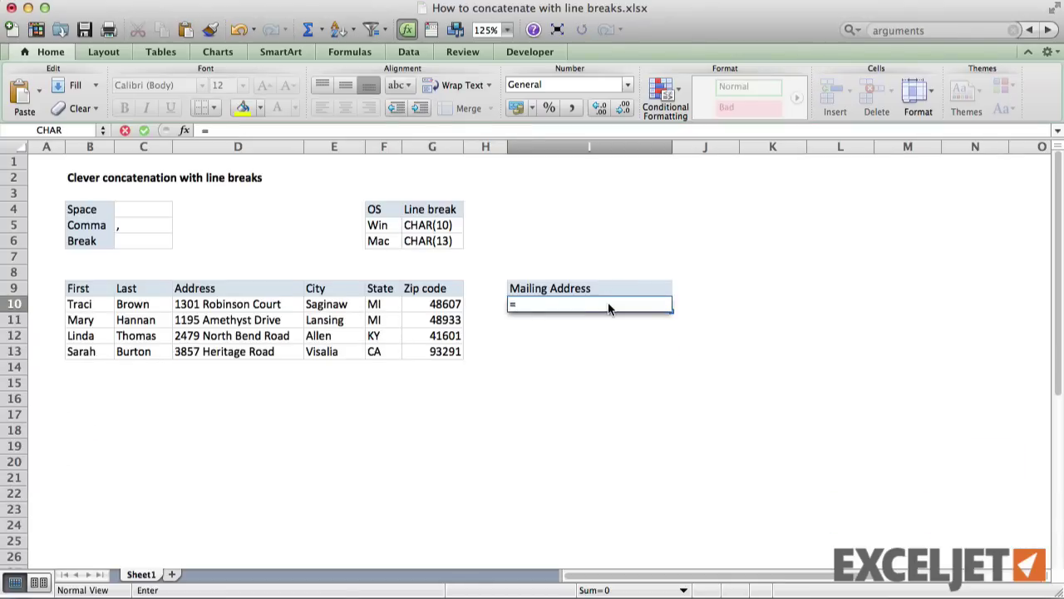
left_click(95, 303)
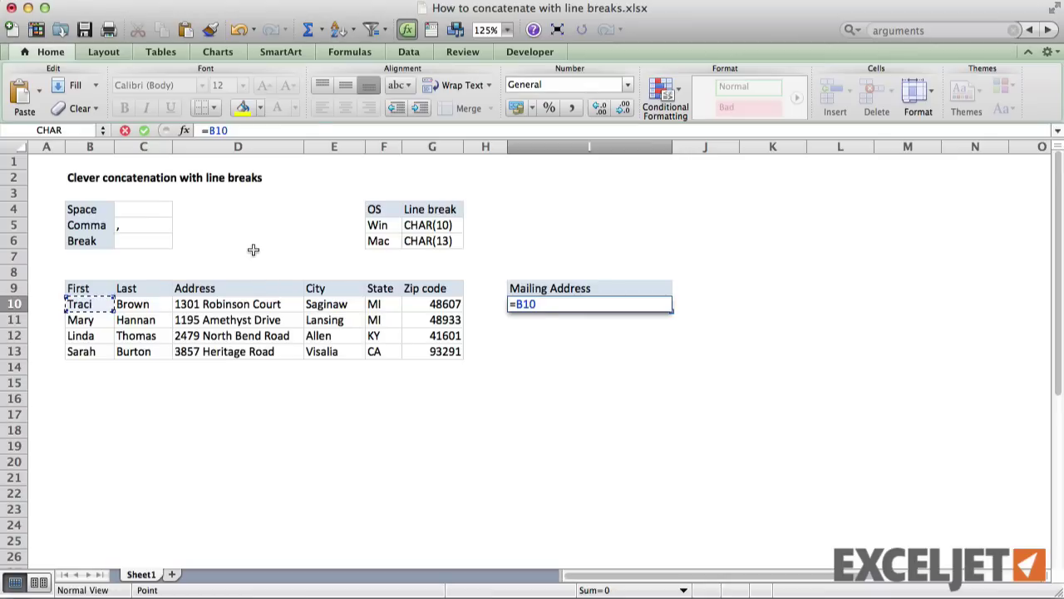
type("&")
left_click(147, 213)
type("&")
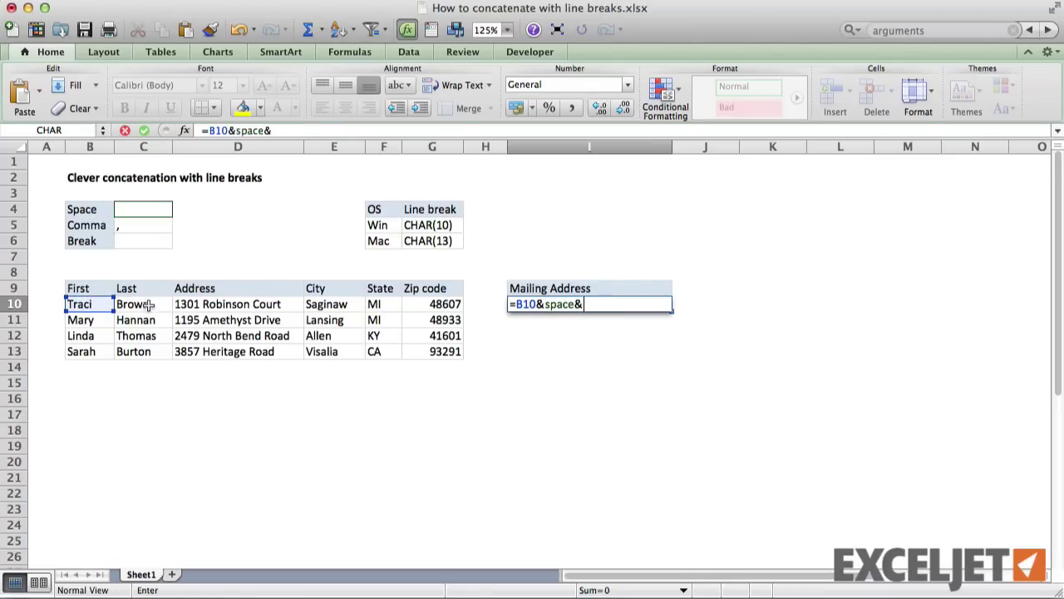
left_click(150, 306)
type("&")
left_click(149, 240)
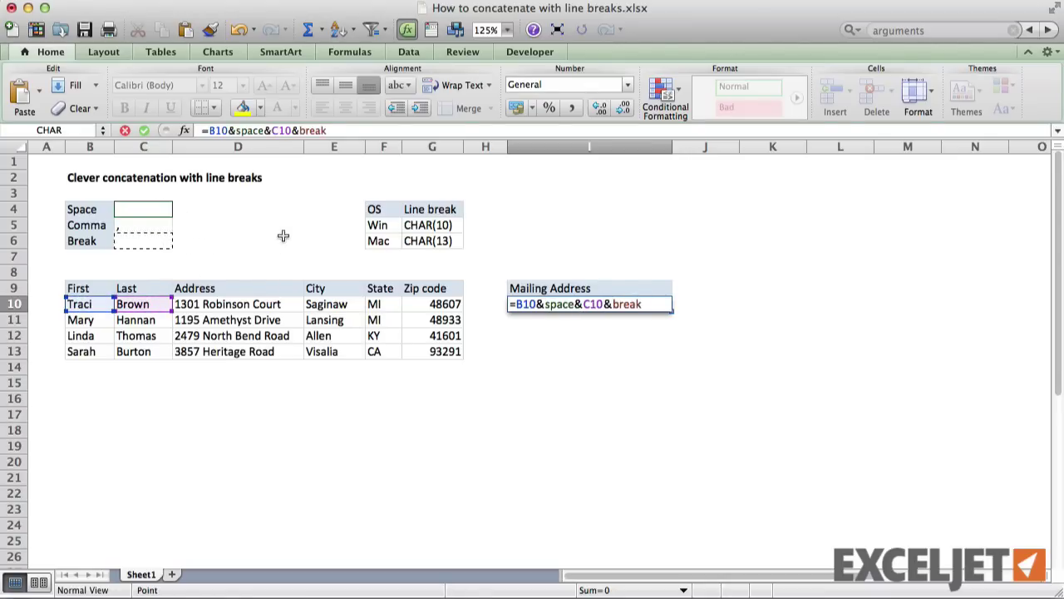
type("&")
Step: Continue the formula with D10&break&E10&comma&F10&space&G10&break
left_click(247, 303)
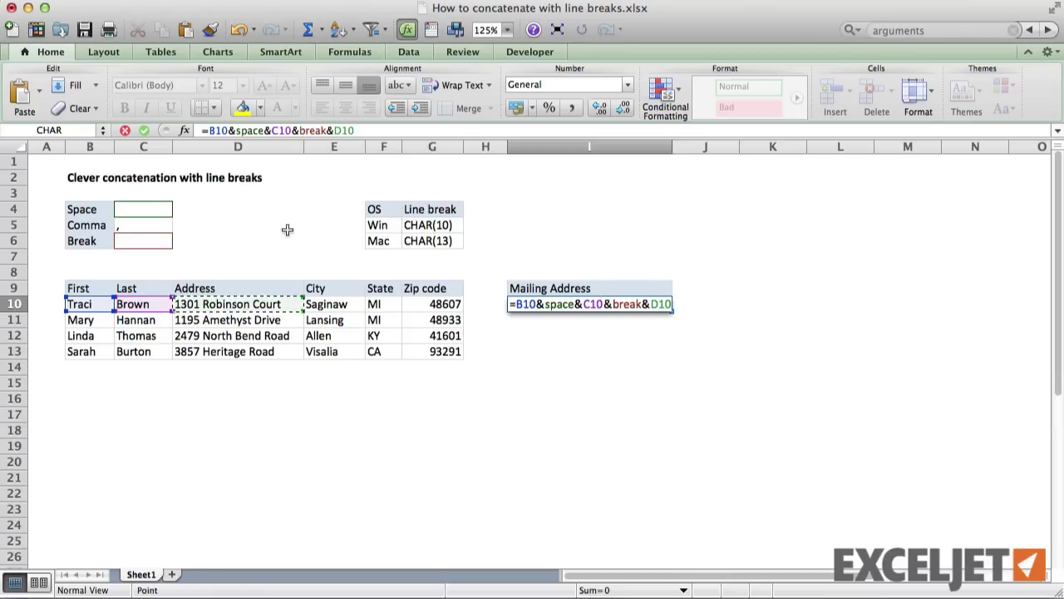
type("&")
left_click(160, 241)
type("&break&")
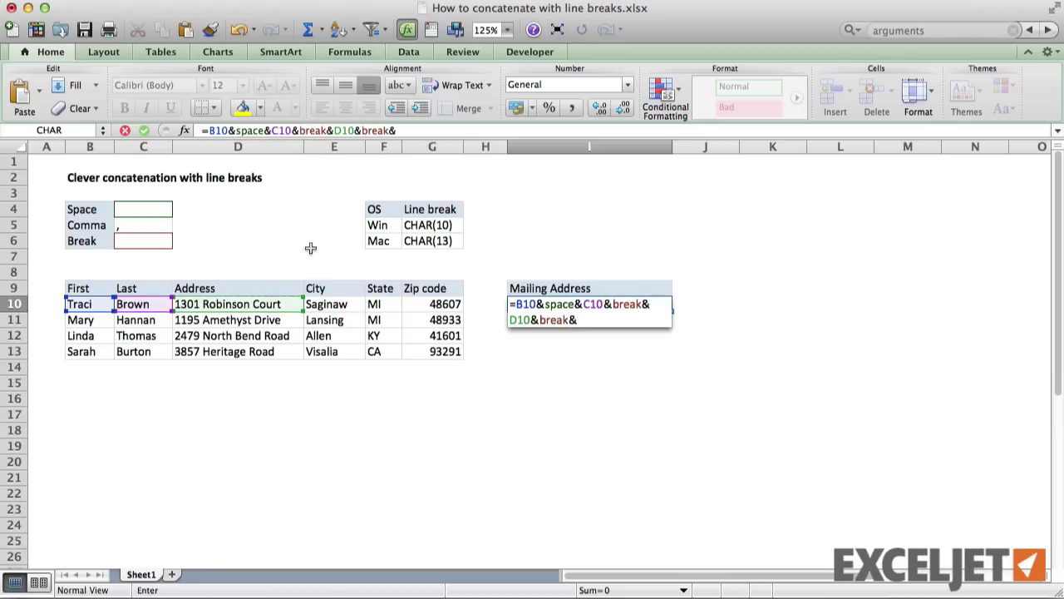
left_click(330, 304)
type("&")
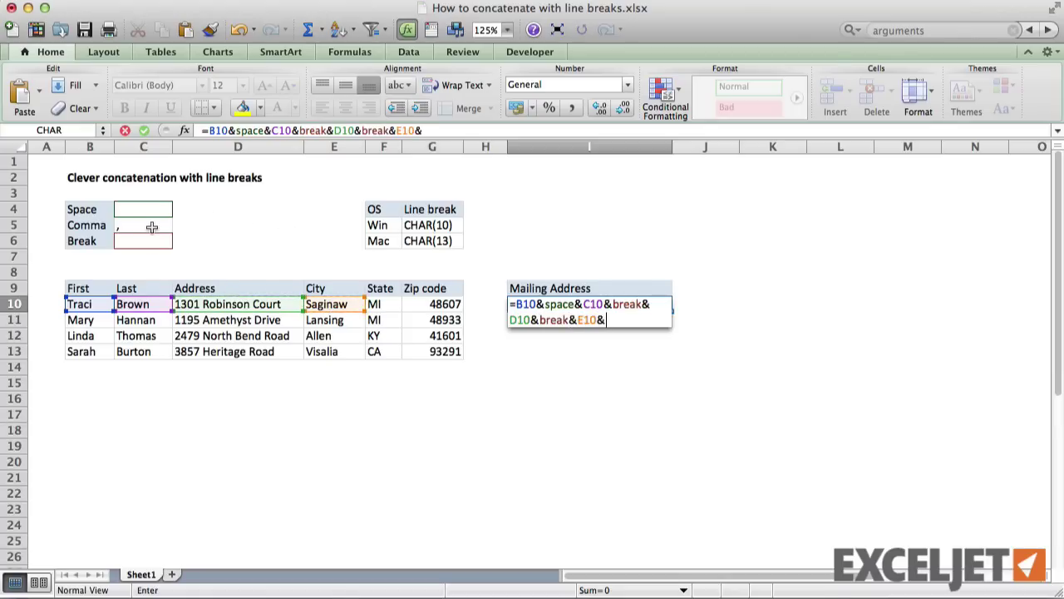
left_click(147, 226)
type("&")
left_click(376, 304)
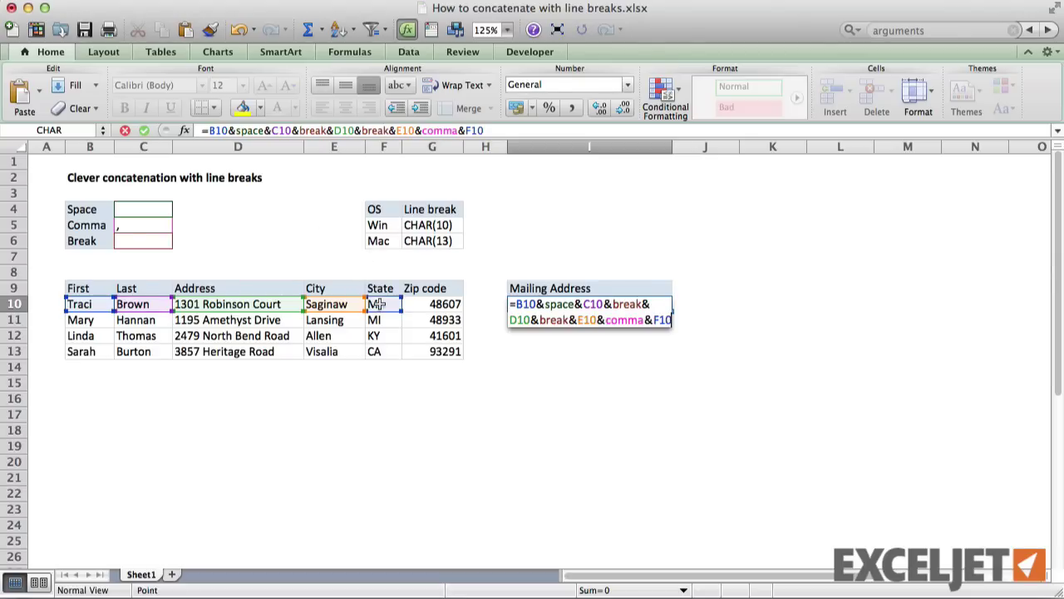
type("&")
left_click(152, 209)
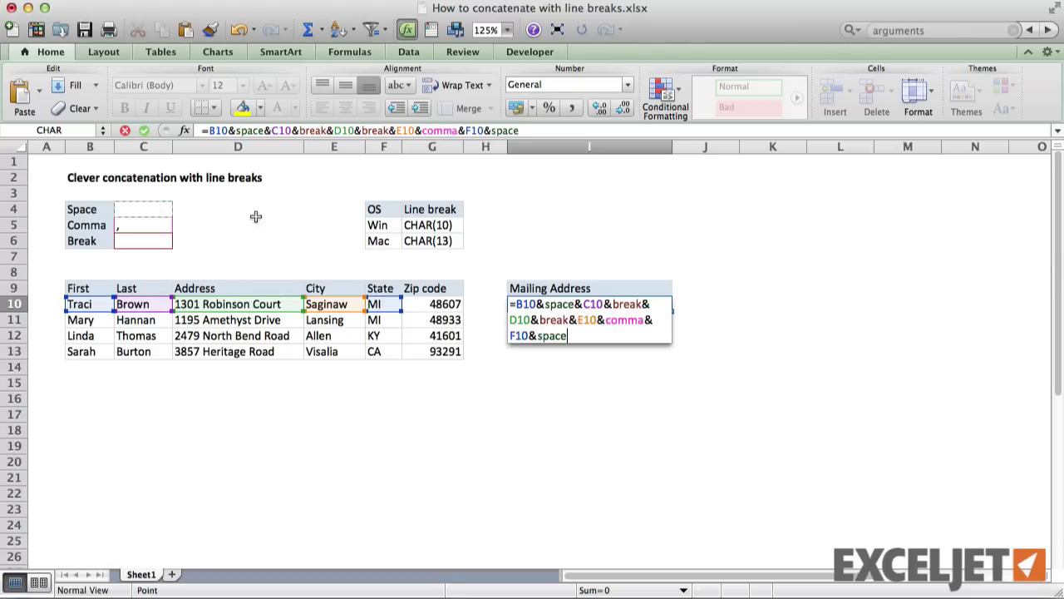
type("&")
left_click(422, 305)
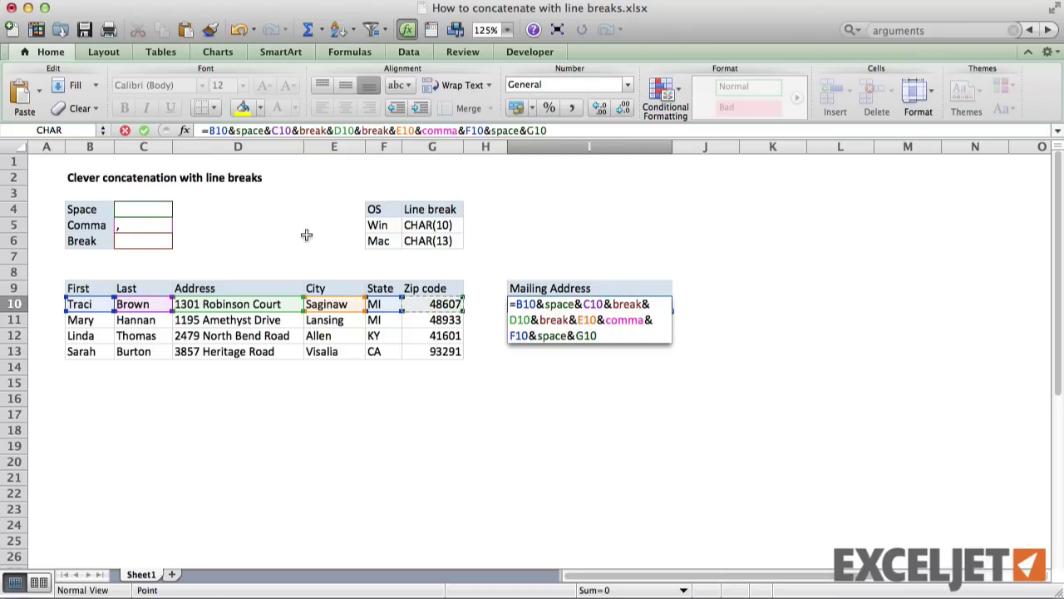
type("&")
left_click(163, 243)
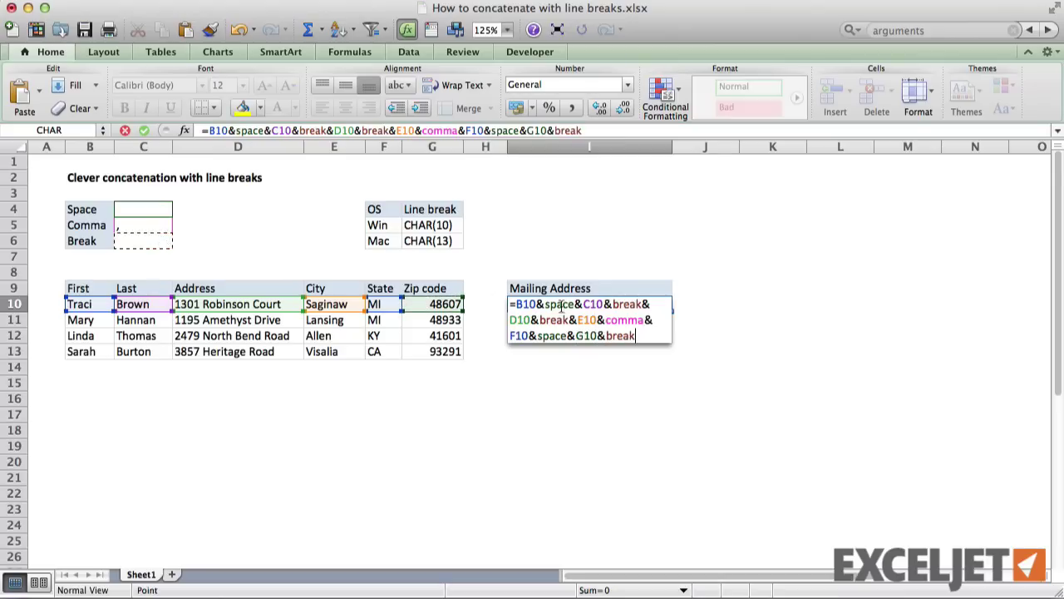